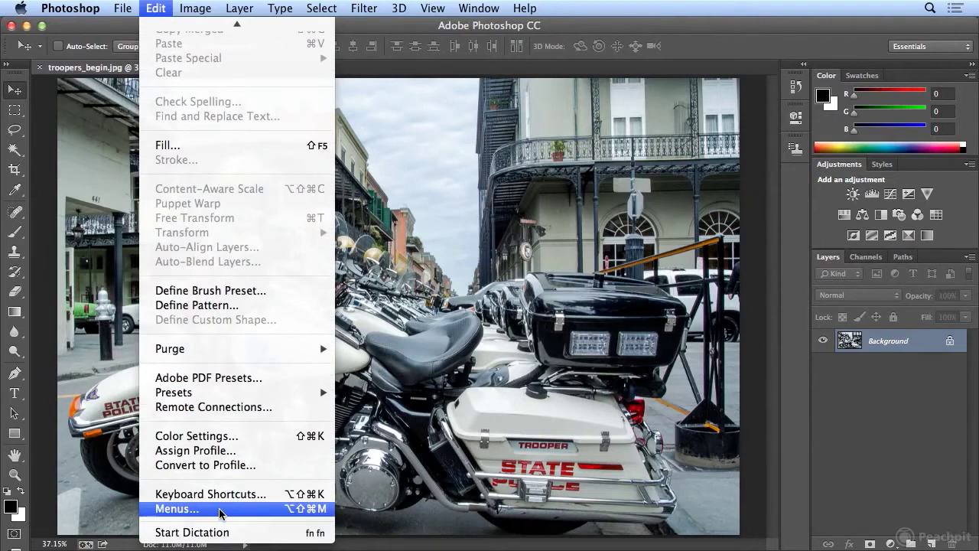
Apply the What's New set to the application menus.
{"action": "left_click", "coordinate": [222, 510]}
{"action": "left_click", "coordinate": [314, 96]}
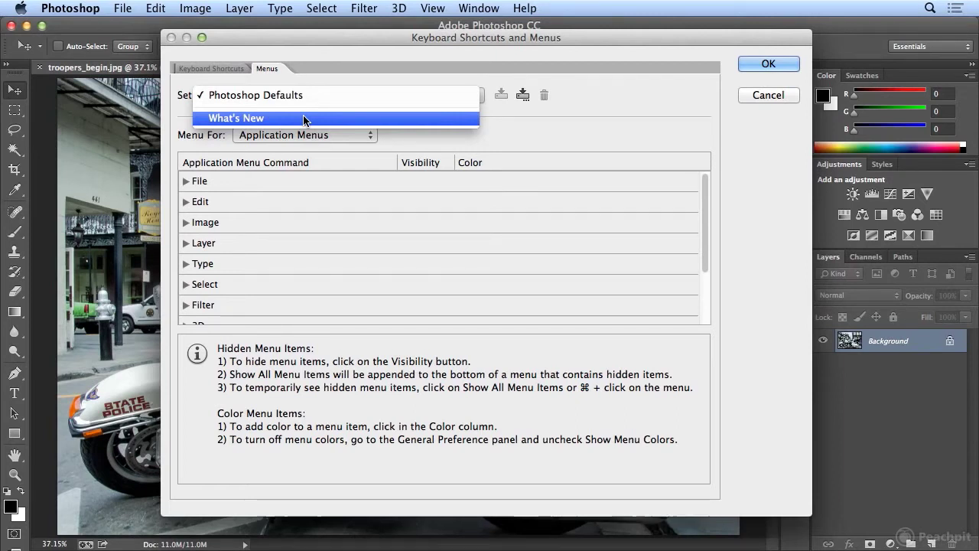
{"action": "left_click", "coordinate": [304, 120]}
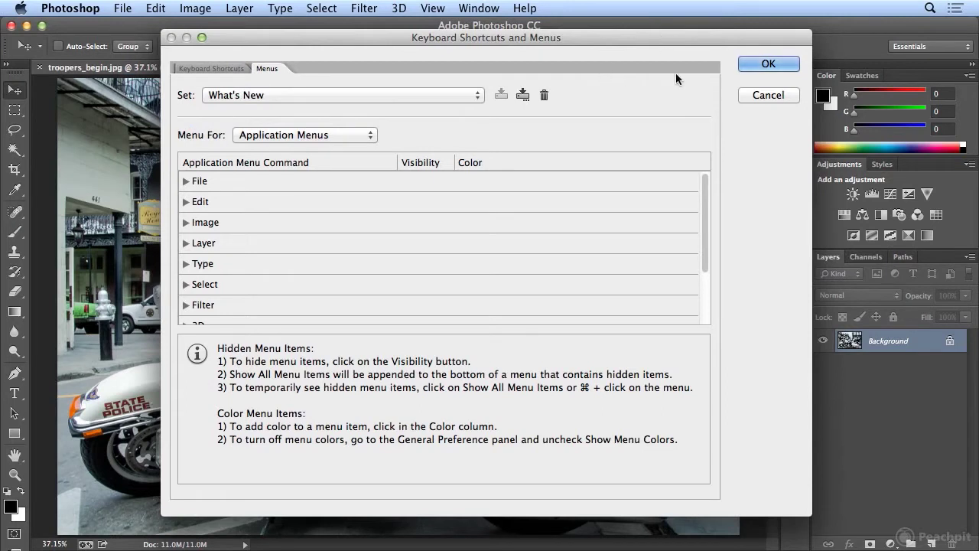
{"action": "left_click", "coordinate": [746, 65]}
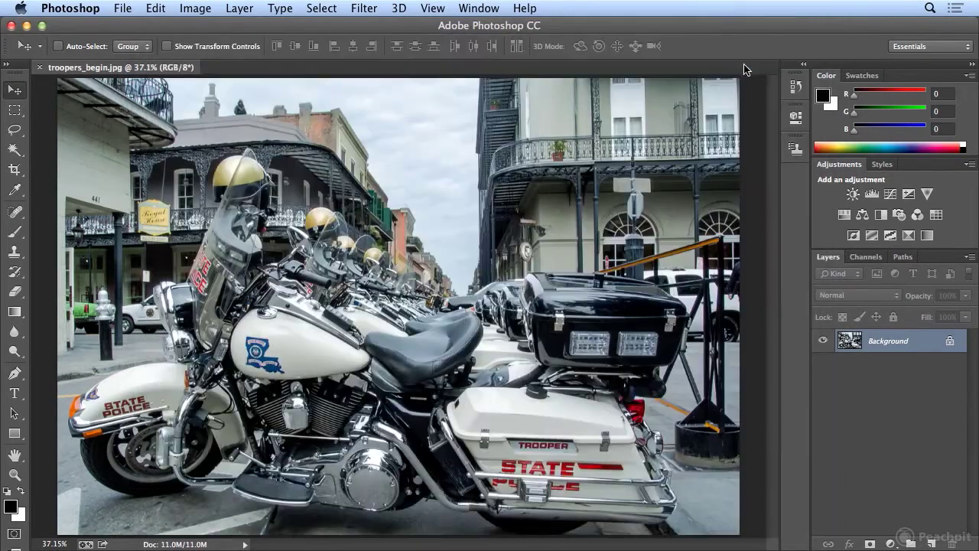
Examine which commands are highlighted as new in the File, Image, Layer, Type and View menus.
{"action": "left_click", "coordinate": [121, 9]}
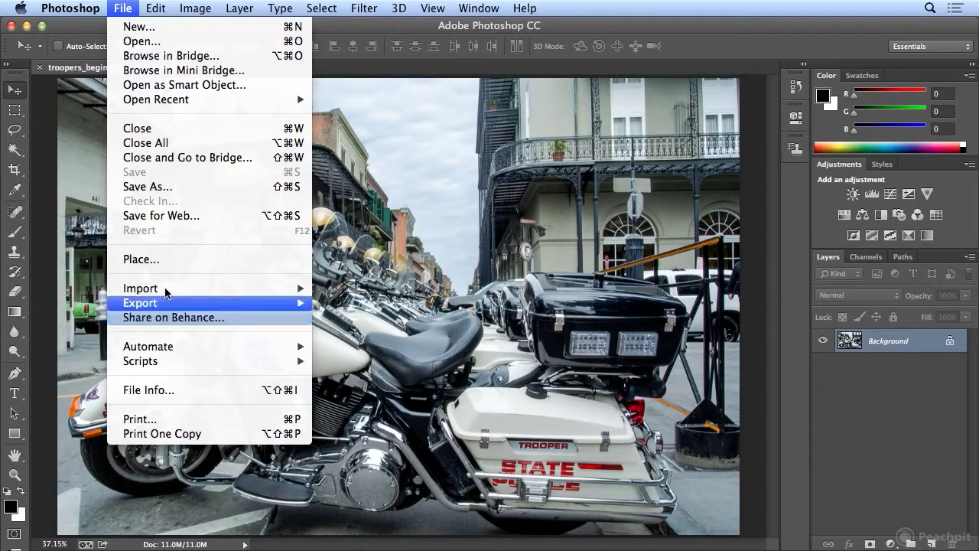
{"action": "mouse_move", "coordinate": [195, 8]}
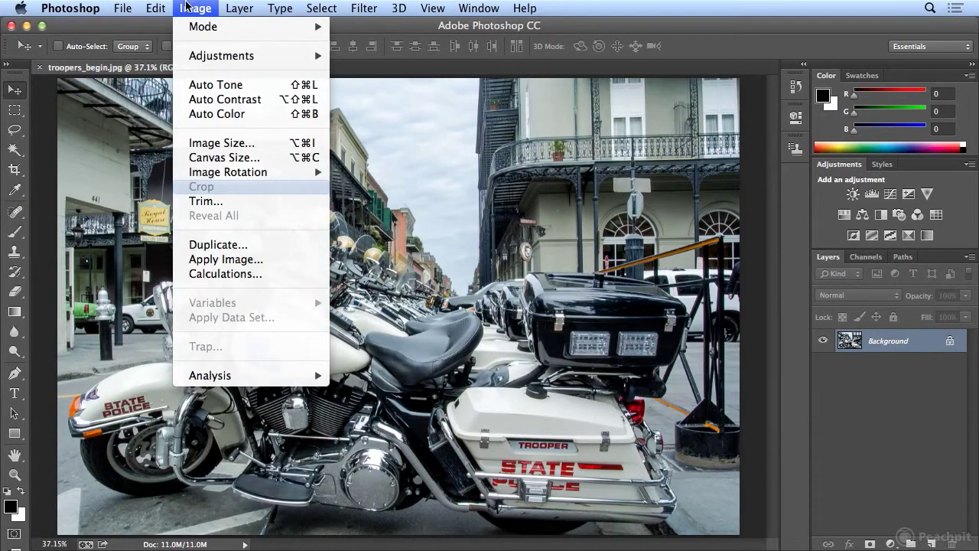
{"action": "mouse_move", "coordinate": [228, 8]}
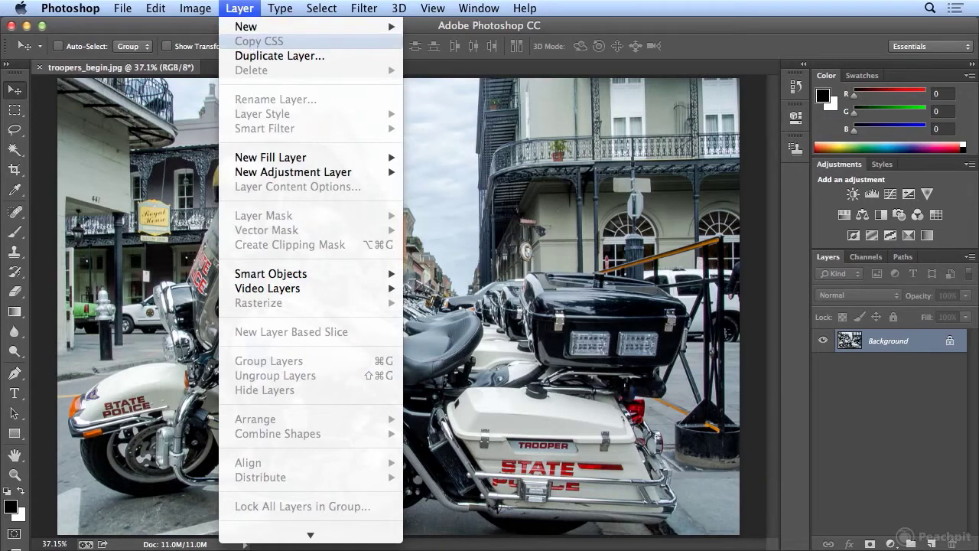
{"action": "mouse_move", "coordinate": [279, 7]}
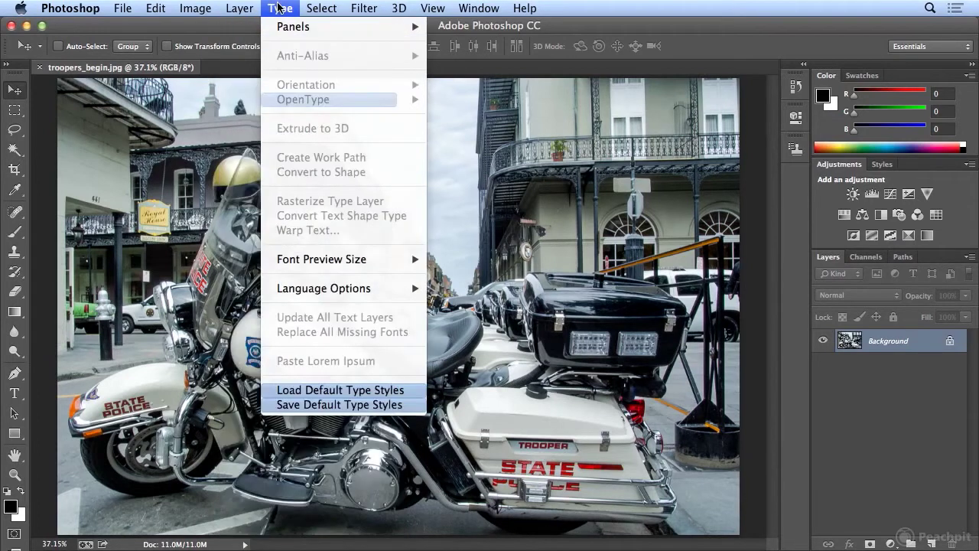
{"action": "mouse_move", "coordinate": [321, 7]}
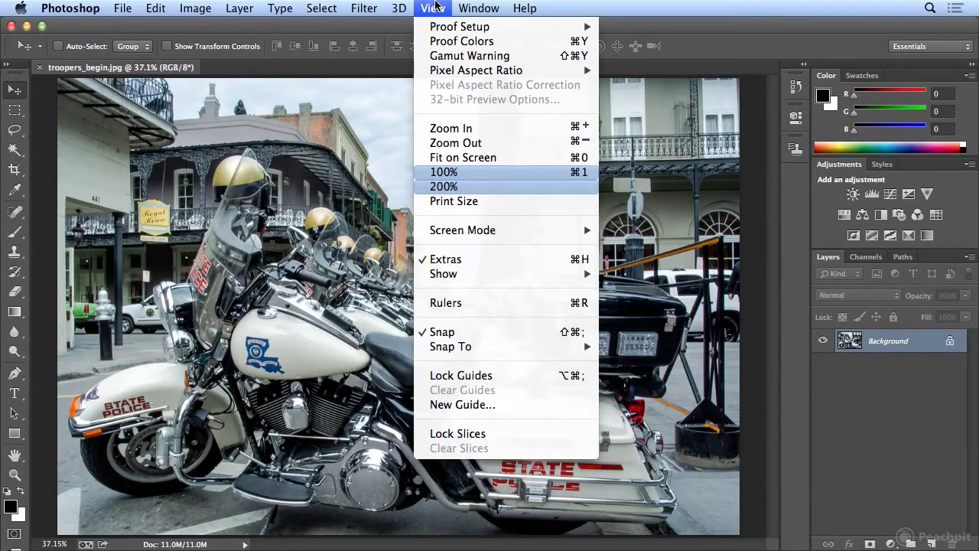
{"action": "left_click", "coordinate": [558, 7]}
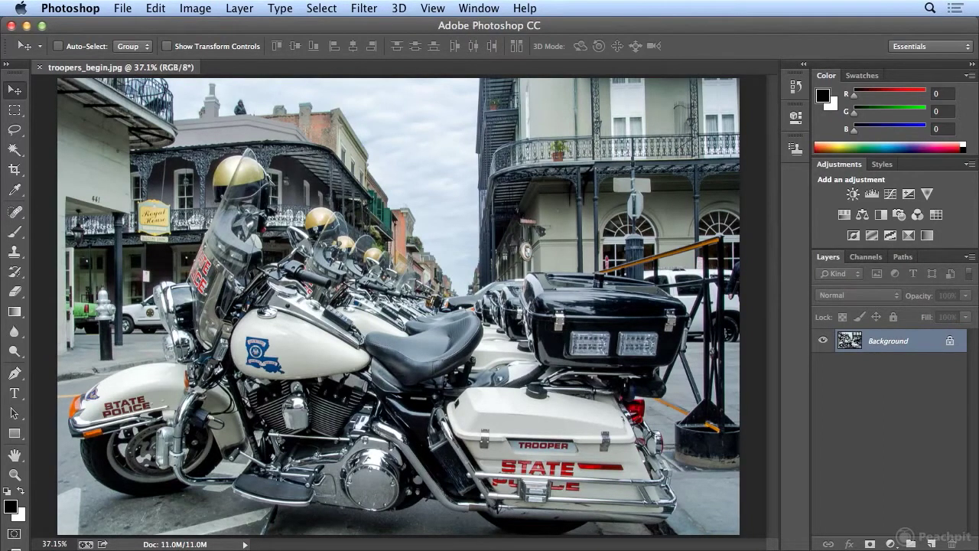
Reopen the menu customization settings and switch the set back to Photoshop Defaults.
{"action": "left_click", "coordinate": [157, 11]}
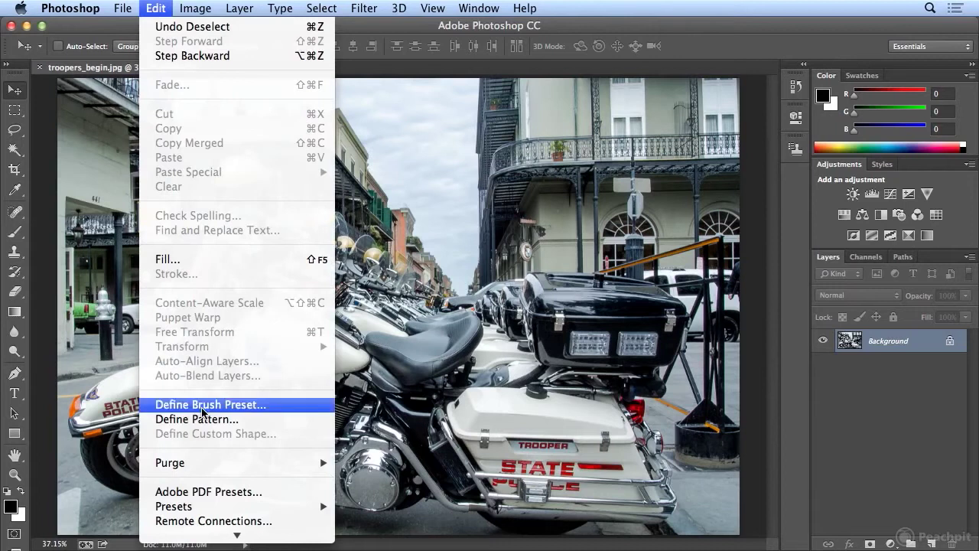
{"action": "mouse_move", "coordinate": [210, 539]}
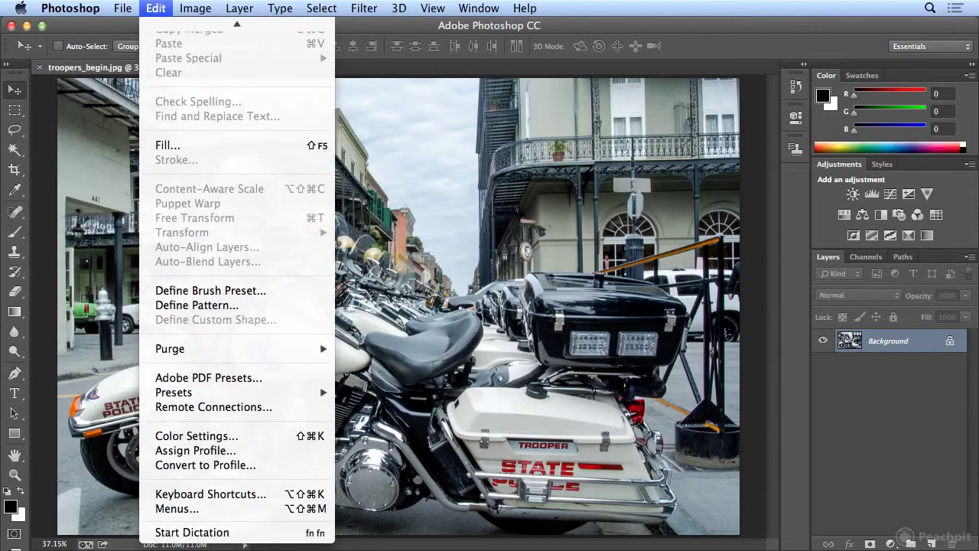
{"action": "left_click", "coordinate": [220, 509]}
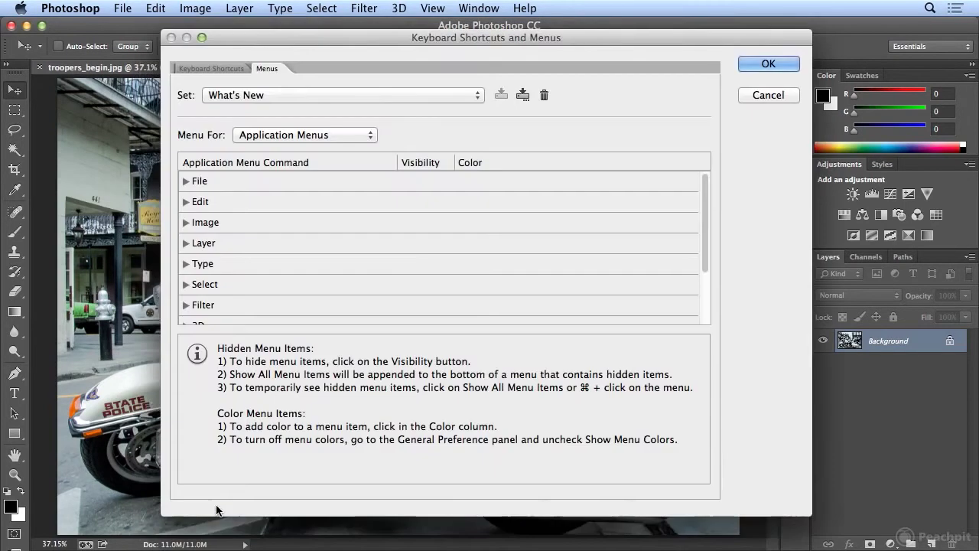
{"action": "left_click", "coordinate": [348, 94]}
{"action": "left_click", "coordinate": [349, 72]}
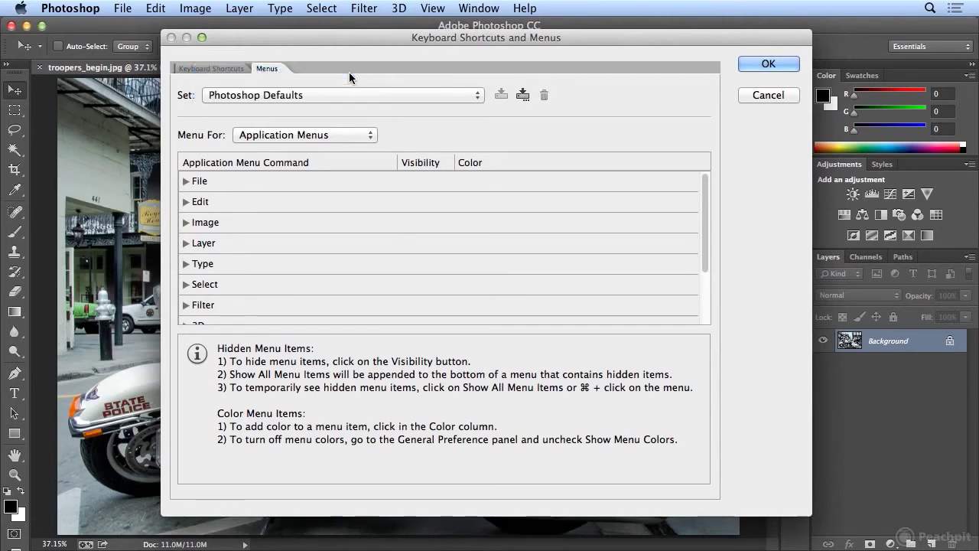
Save the default menus as a new custom set in the Menu Customization folder, using a first name as the file name.
{"action": "left_click", "coordinate": [521, 97]}
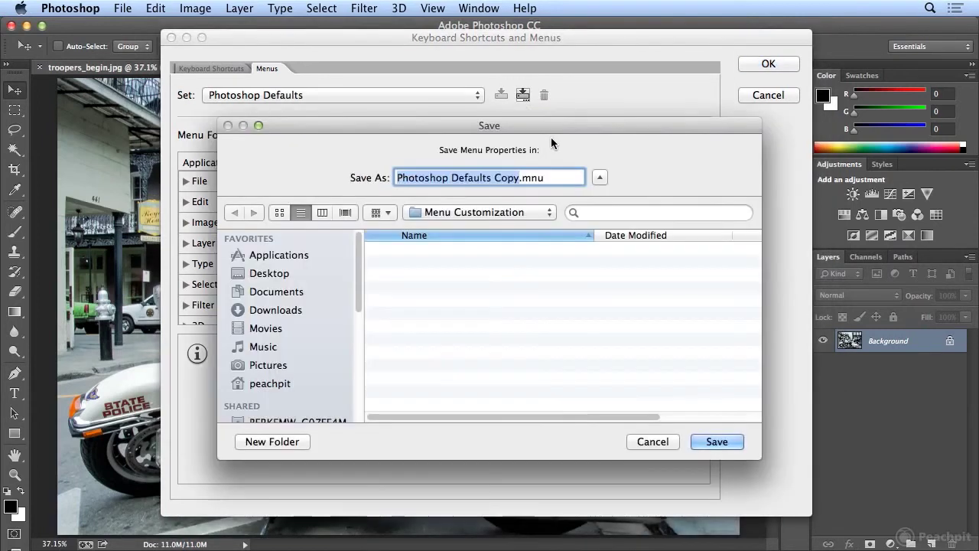
{"action": "type", "text": "Kelly"}
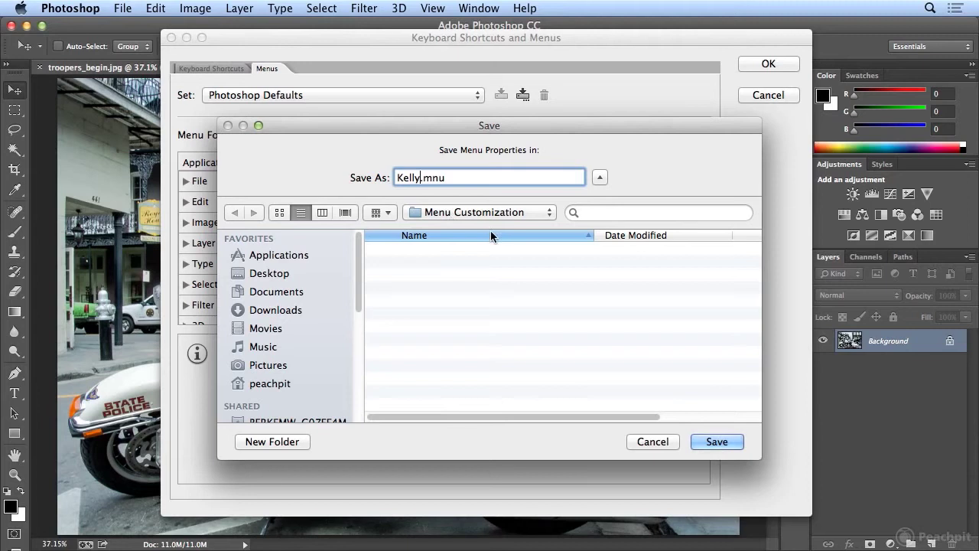
{"action": "left_click", "coordinate": [717, 442]}
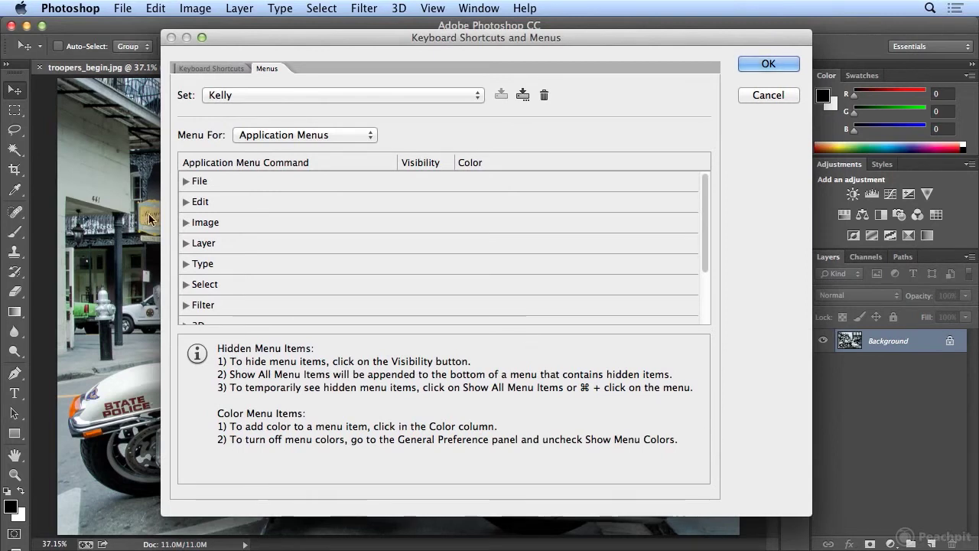
Assign the color Red to the Save for Web command in the File group.
{"action": "left_click", "coordinate": [186, 183]}
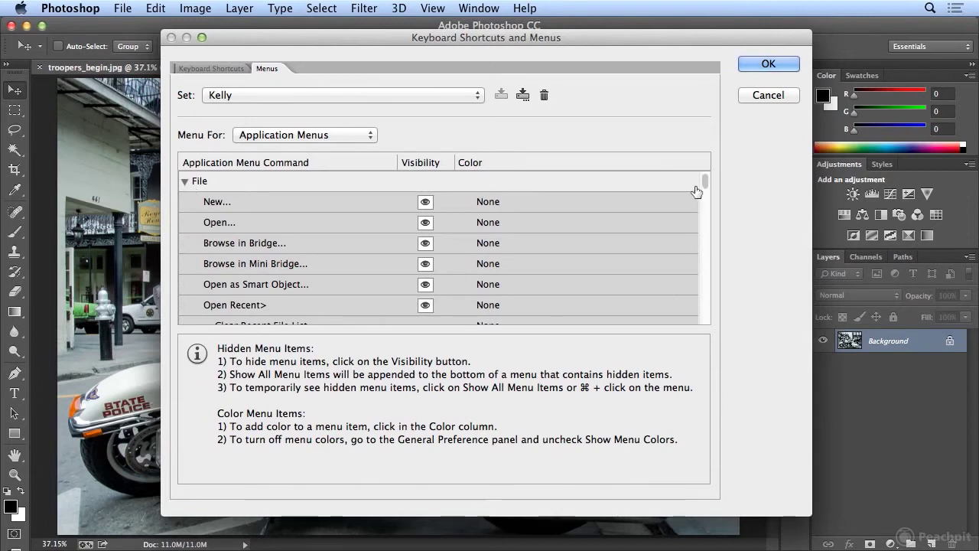
{"action": "left_click_drag", "start_coordinate": [703, 185], "coordinate": [703, 207]}
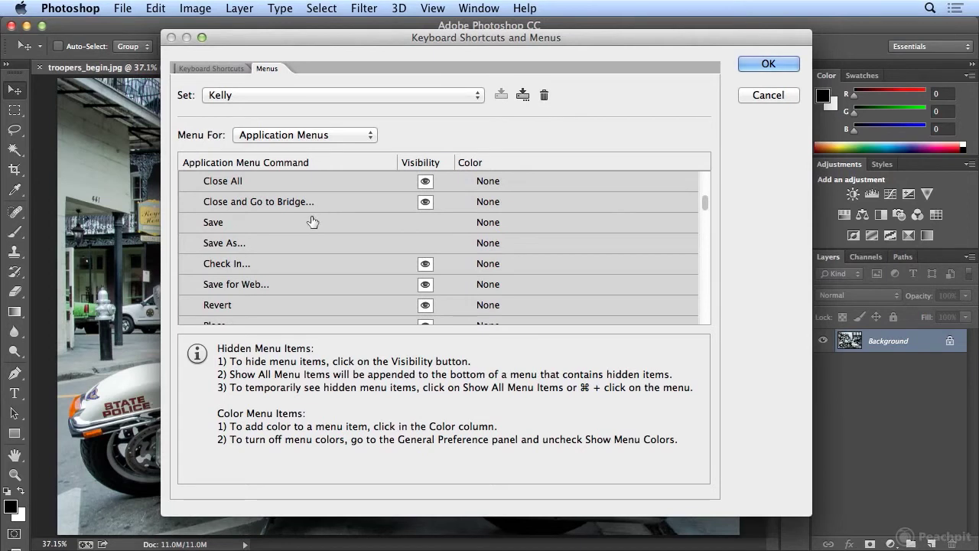
{"action": "left_click", "coordinate": [528, 287]}
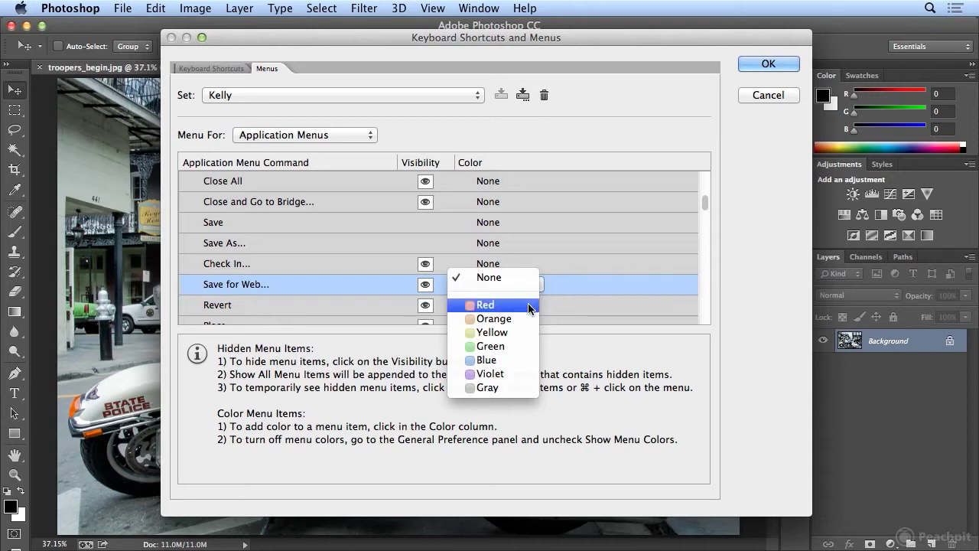
{"action": "left_click", "coordinate": [528, 305]}
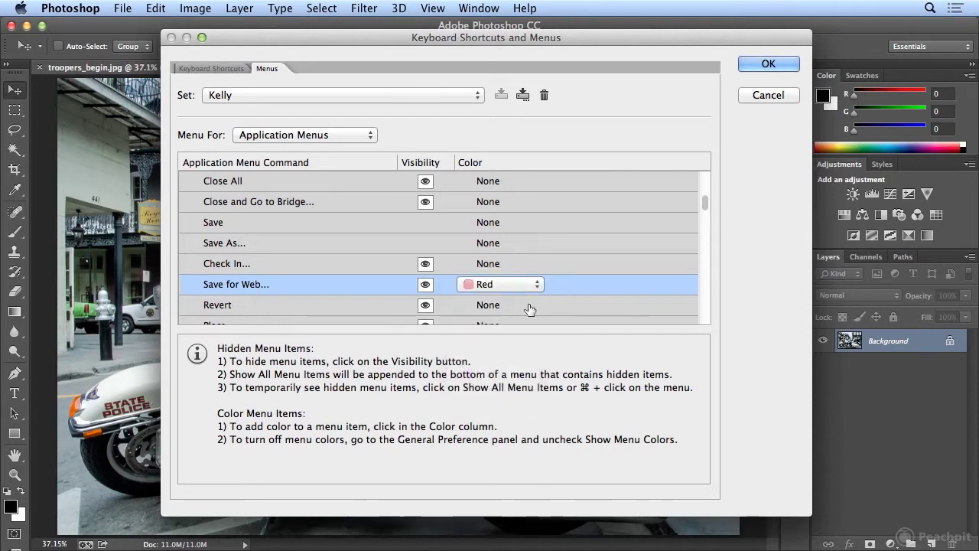
Assign the color Green to the Crop and Straighten Photos command under Automate.
{"action": "left_click_drag", "start_coordinate": [703, 203], "coordinate": [700, 247]}
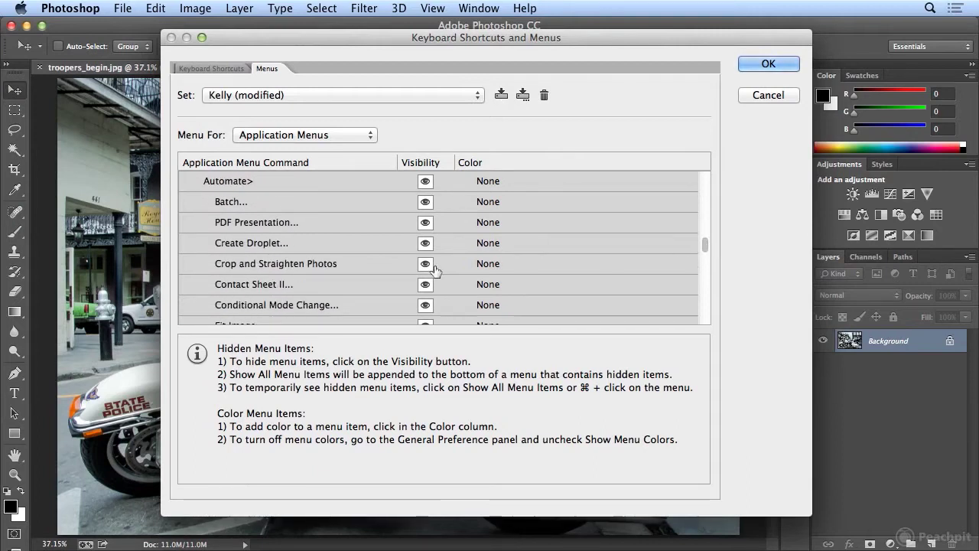
{"action": "left_click", "coordinate": [489, 263]}
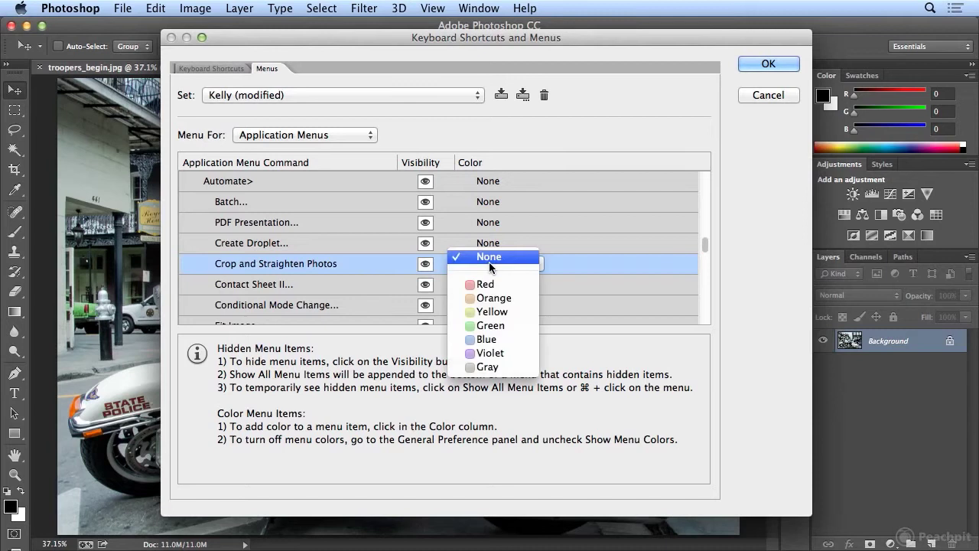
{"action": "left_click", "coordinate": [505, 325]}
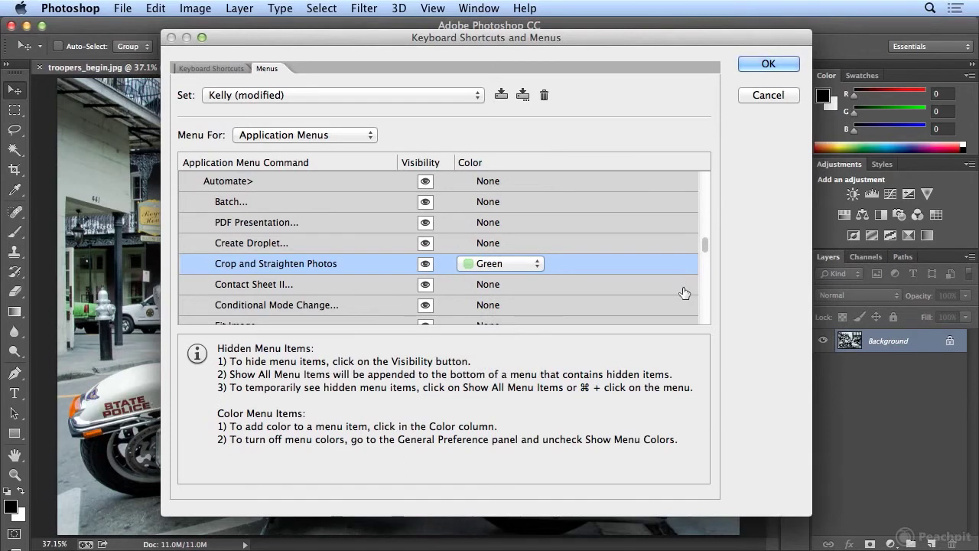
Assign the color Red to the Automate entry that contains the Crop and Straighten Photos command.
{"action": "left_click_drag", "start_coordinate": [706, 246], "coordinate": [706, 245]}
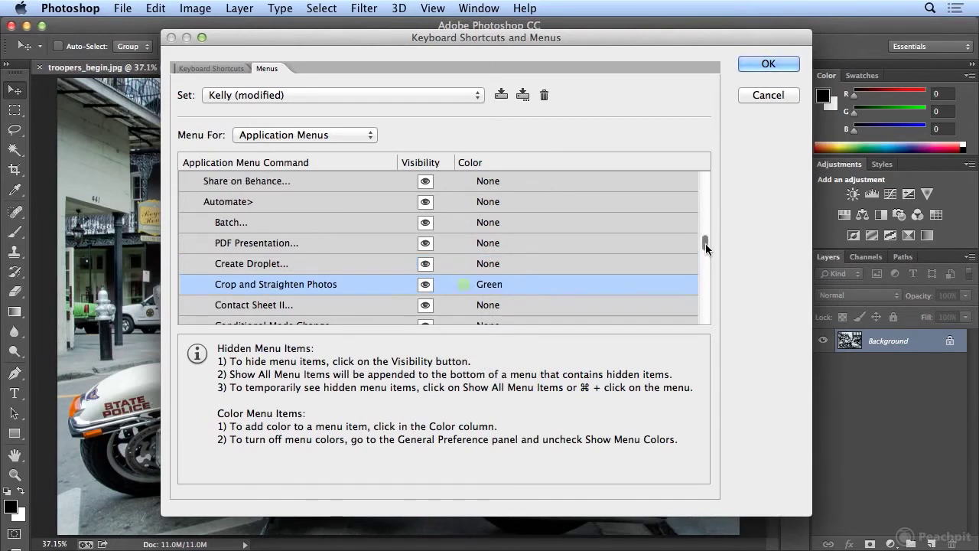
{"action": "left_click", "coordinate": [295, 204]}
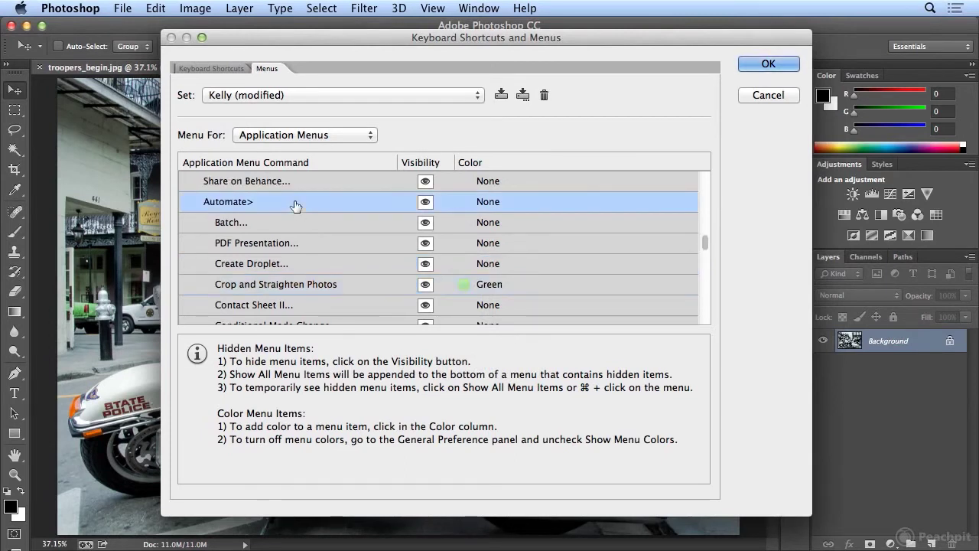
{"action": "left_click", "coordinate": [477, 202]}
{"action": "left_click", "coordinate": [493, 227]}
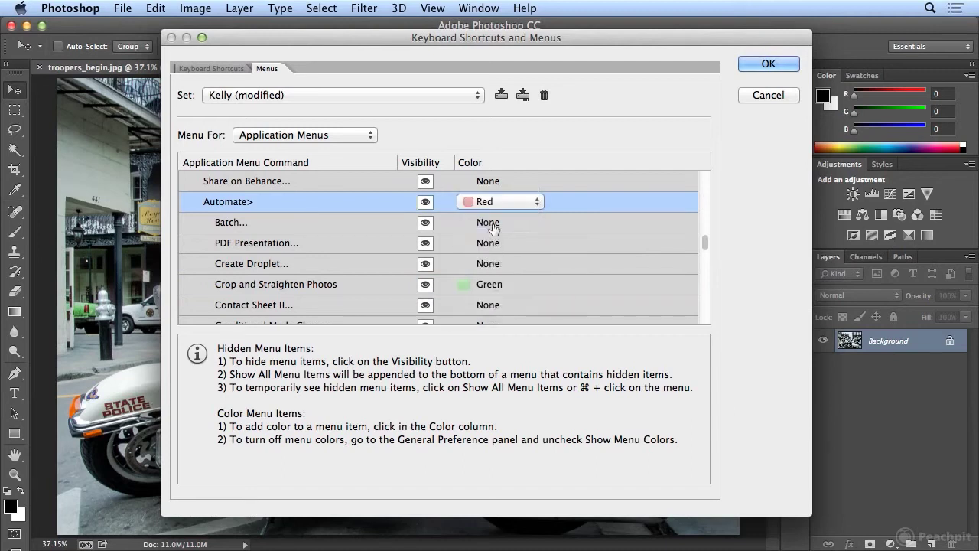
Assign the color Red to the Hue/Saturation command under Adjustments in the Image group and apply the menu customization.
{"action": "left_click_drag", "start_coordinate": [705, 242], "coordinate": [703, 175]}
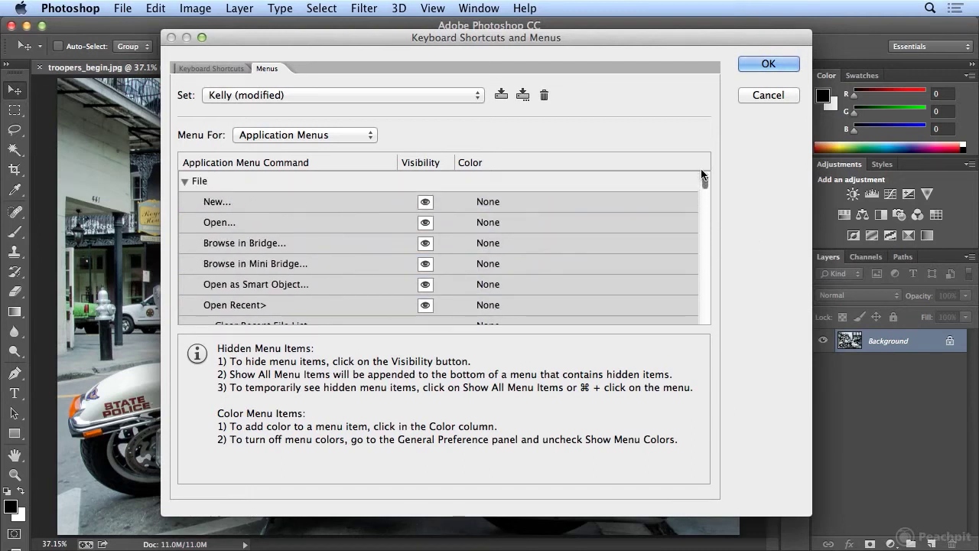
{"action": "left_click", "coordinate": [185, 181]}
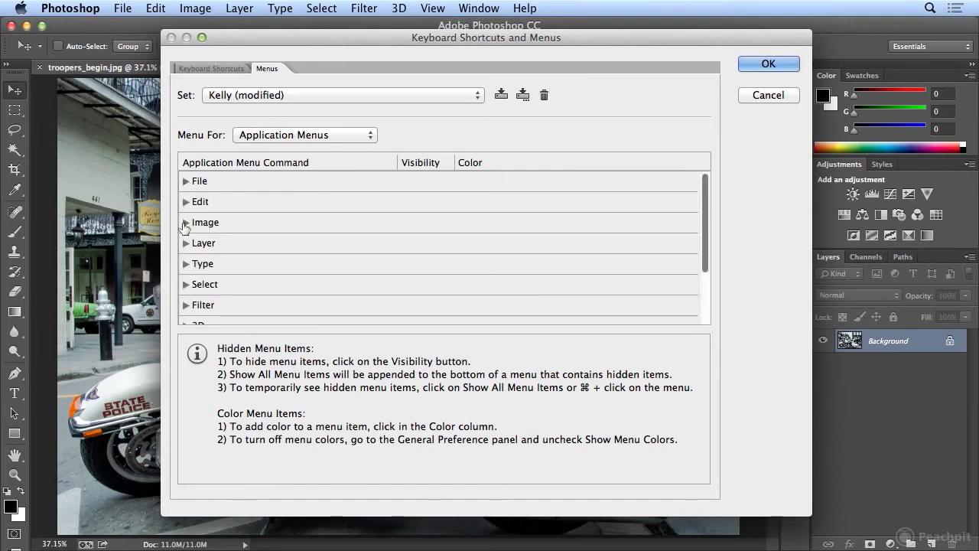
{"action": "left_click", "coordinate": [186, 223]}
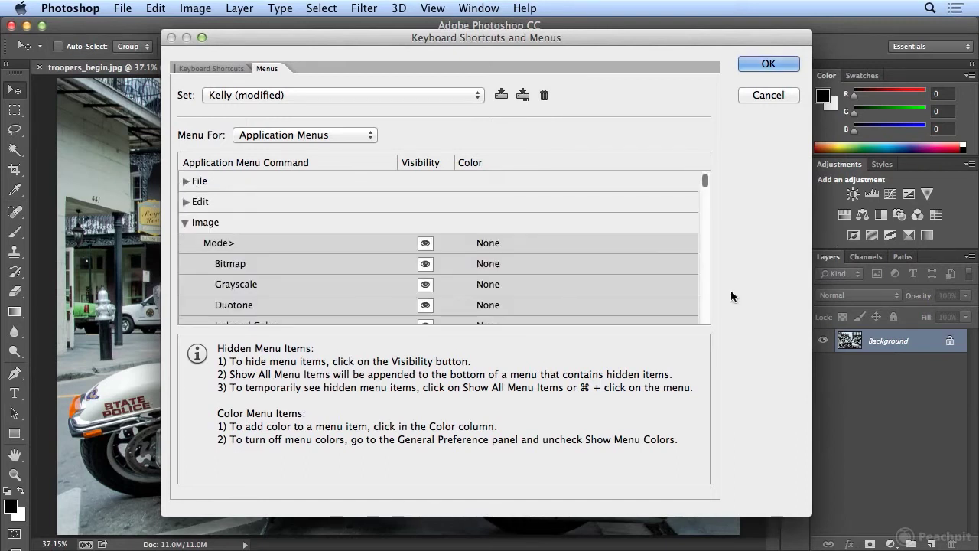
{"action": "scroll", "coordinate": [709, 296], "scroll_direction": "down", "scroll_amount": 3}
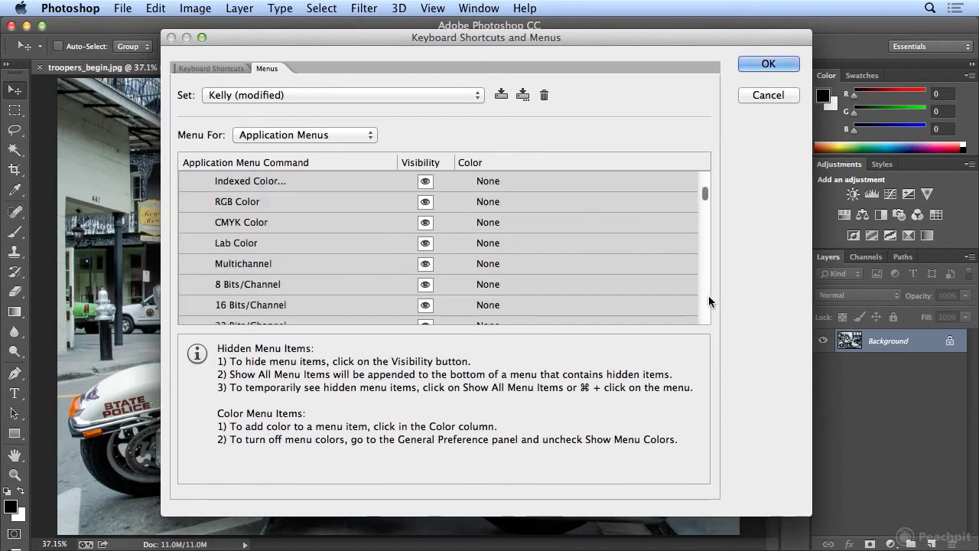
{"action": "left_click", "coordinate": [707, 178]}
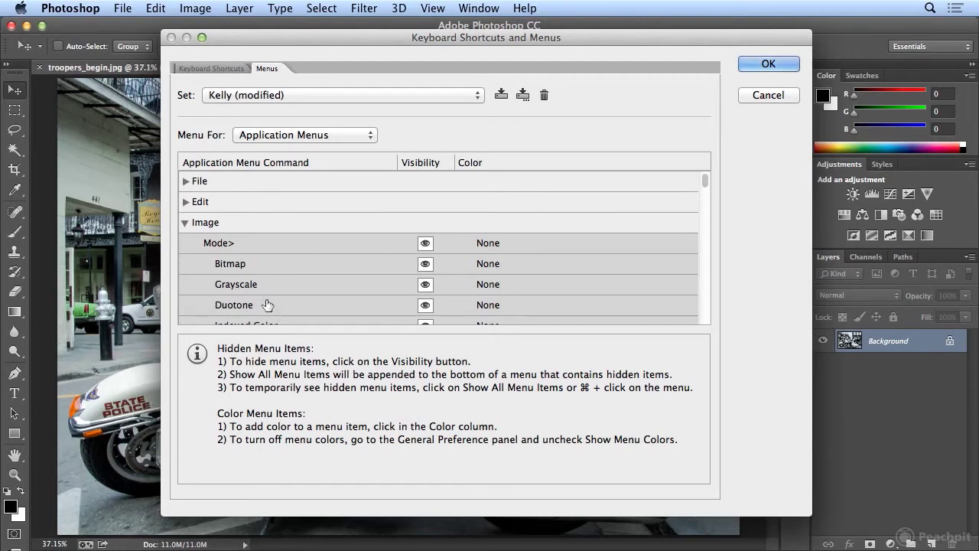
{"action": "left_click", "coordinate": [706, 290]}
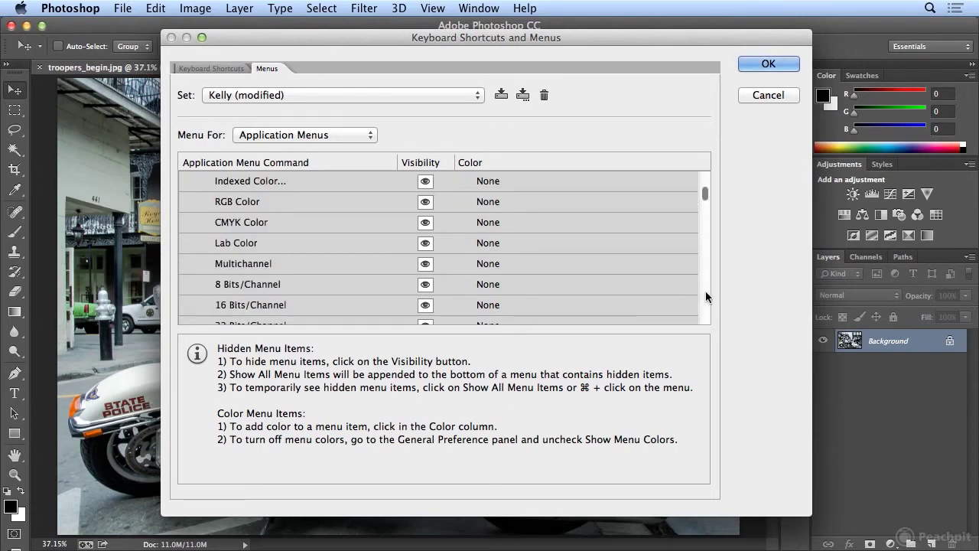
{"action": "left_click", "coordinate": [706, 291]}
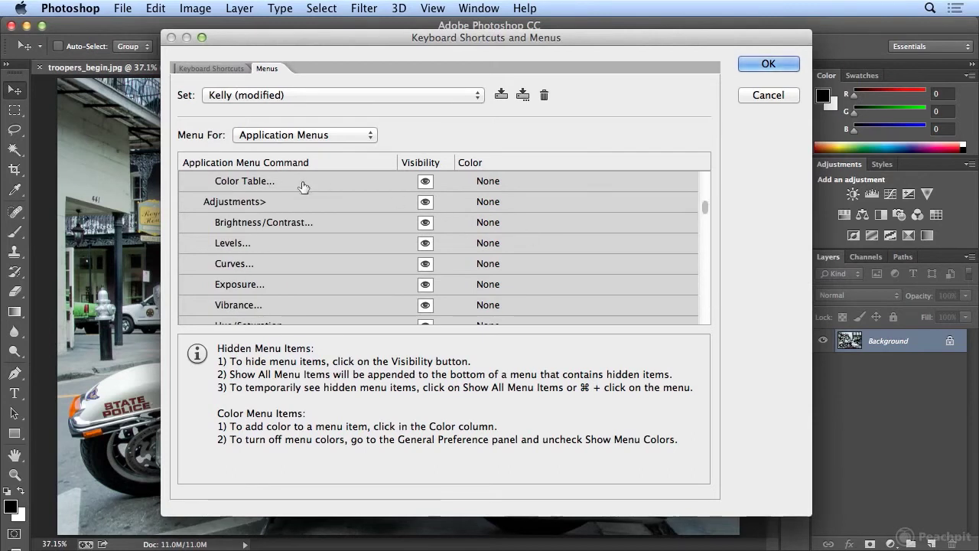
{"action": "left_click", "coordinate": [707, 306]}
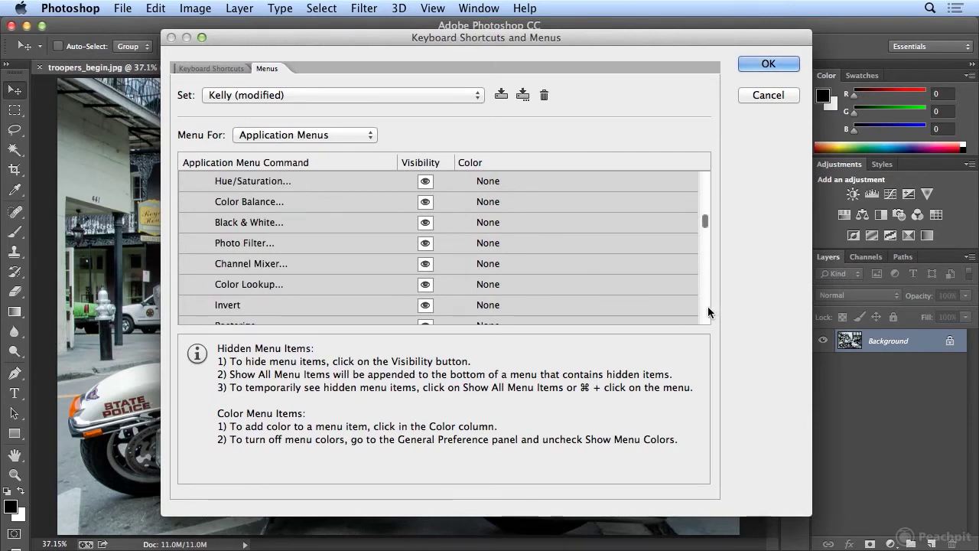
{"action": "left_click", "coordinate": [492, 183]}
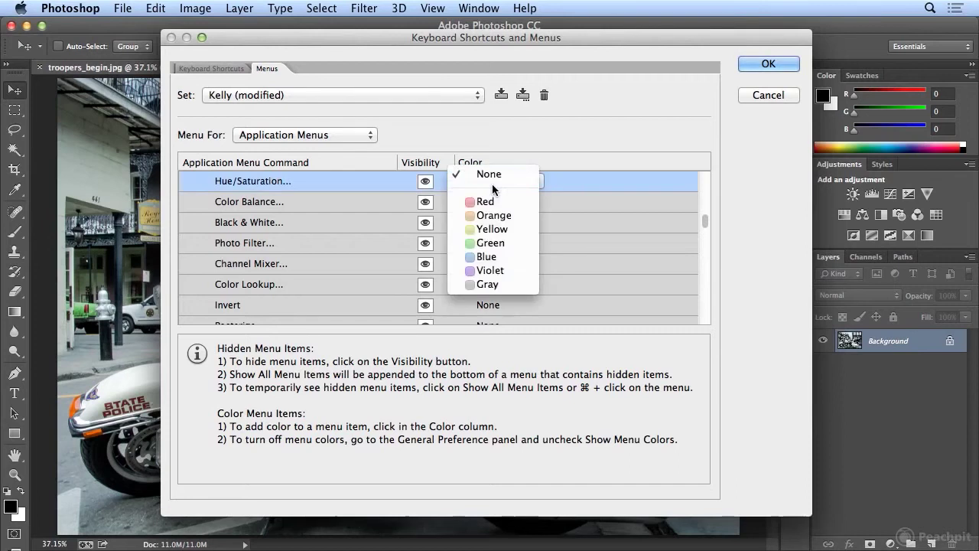
{"action": "left_click", "coordinate": [485, 202]}
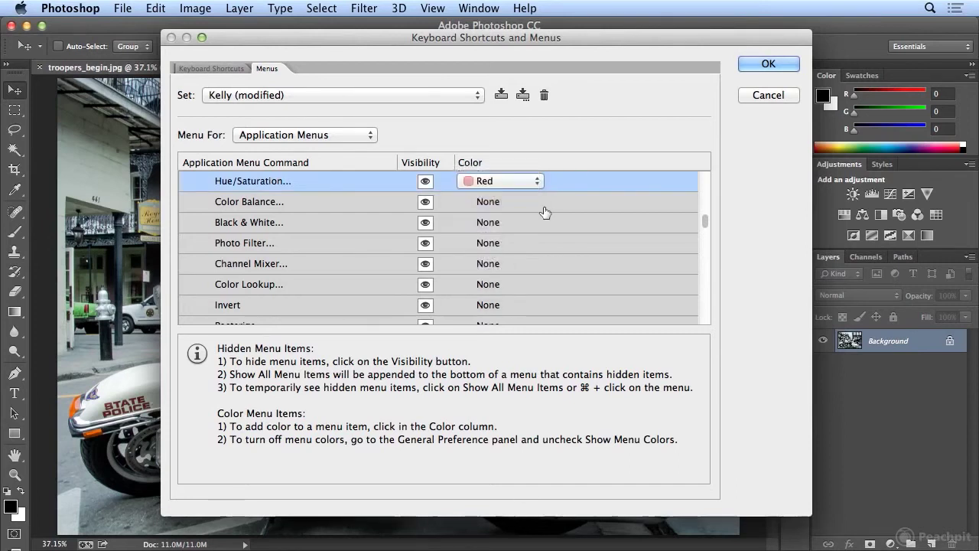
{"action": "left_click", "coordinate": [753, 66]}
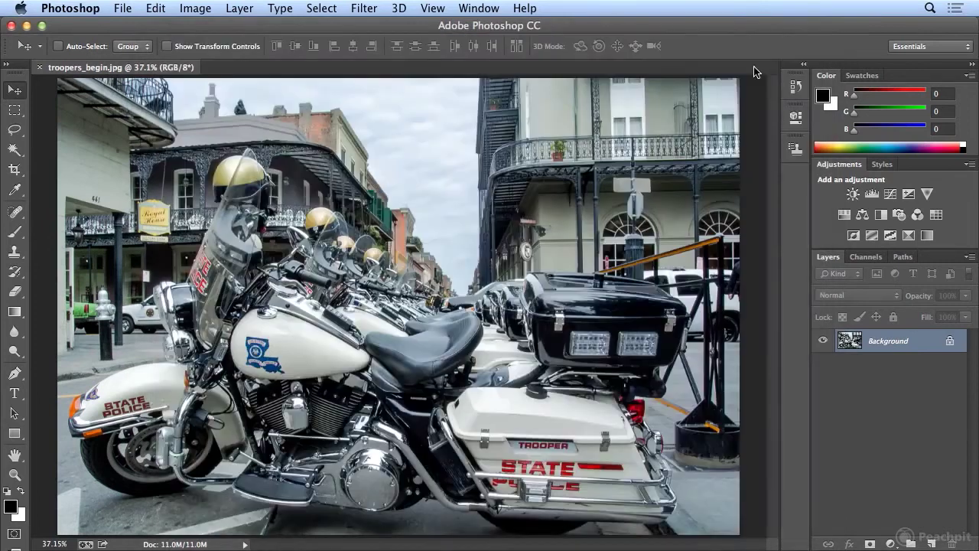
Check the color coding of the customized commands in the File menu and the Image Adjustments submenu.
{"action": "left_click", "coordinate": [125, 8]}
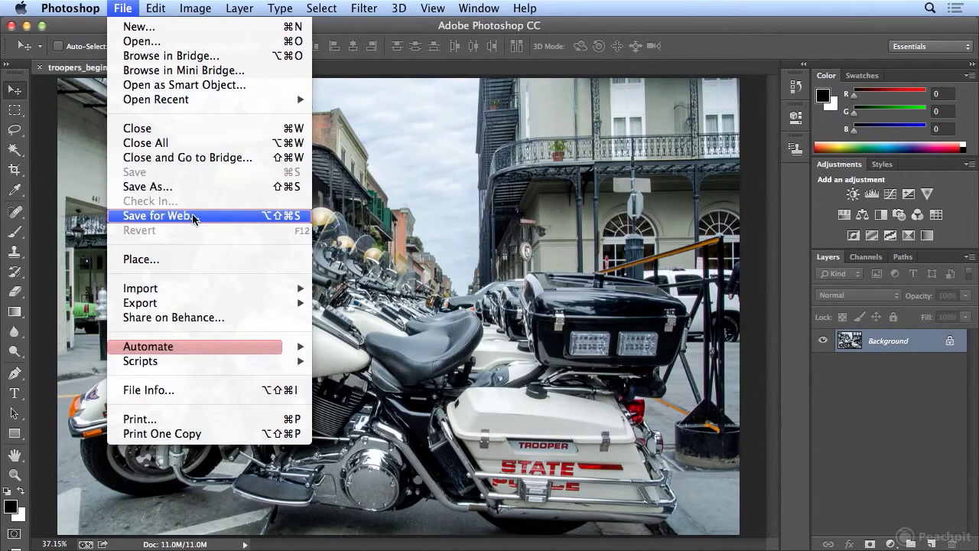
{"action": "mouse_move", "coordinate": [202, 350]}
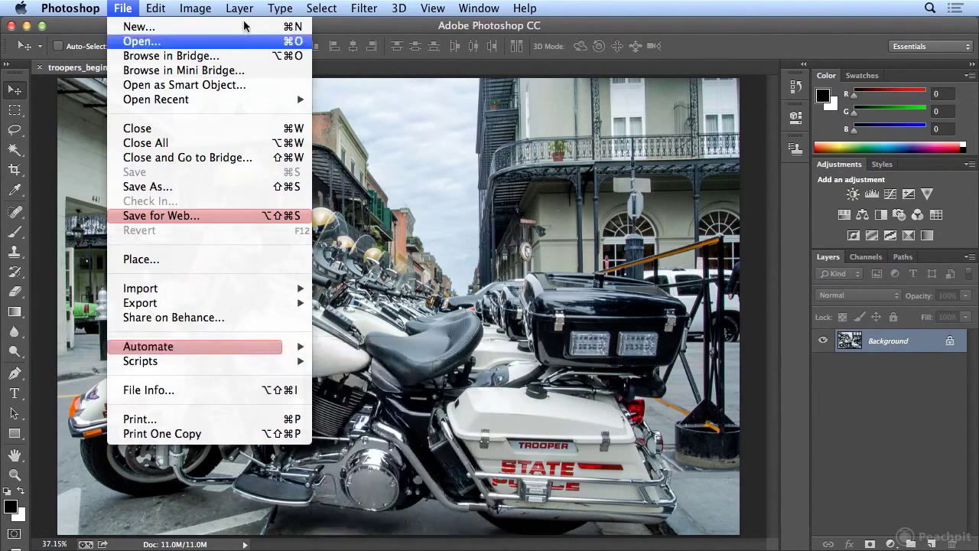
{"action": "mouse_move", "coordinate": [195, 8]}
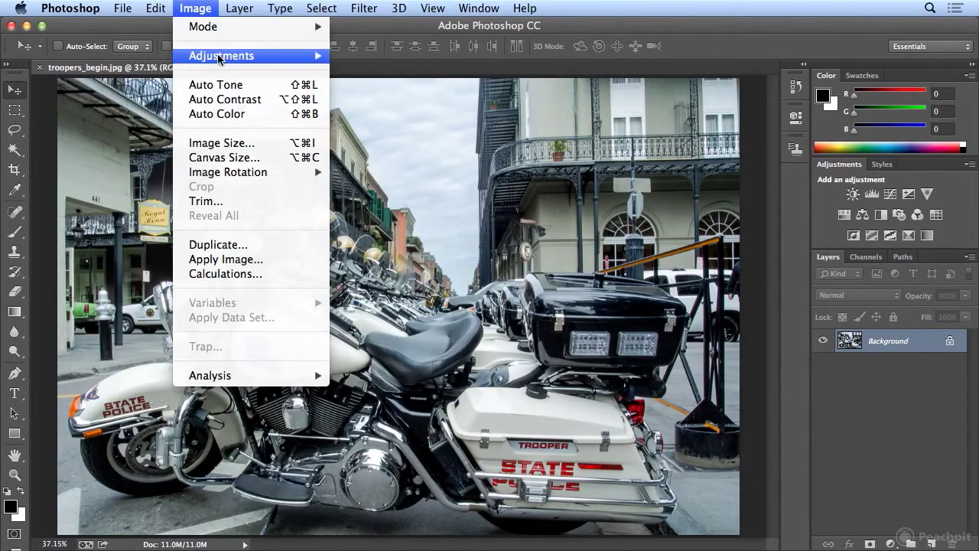
{"action": "mouse_move", "coordinate": [219, 64]}
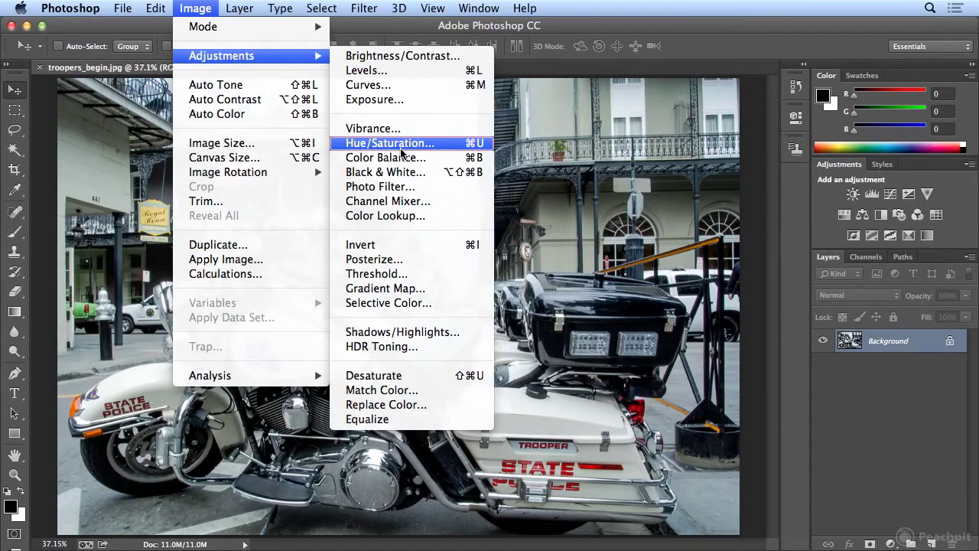
{"action": "left_click", "coordinate": [212, 6]}
Hide the Sharpen, Sharpen Edges and Sharpen More commands in the Filter group's Sharpen entry and apply the changes.
{"action": "left_click", "coordinate": [157, 7]}
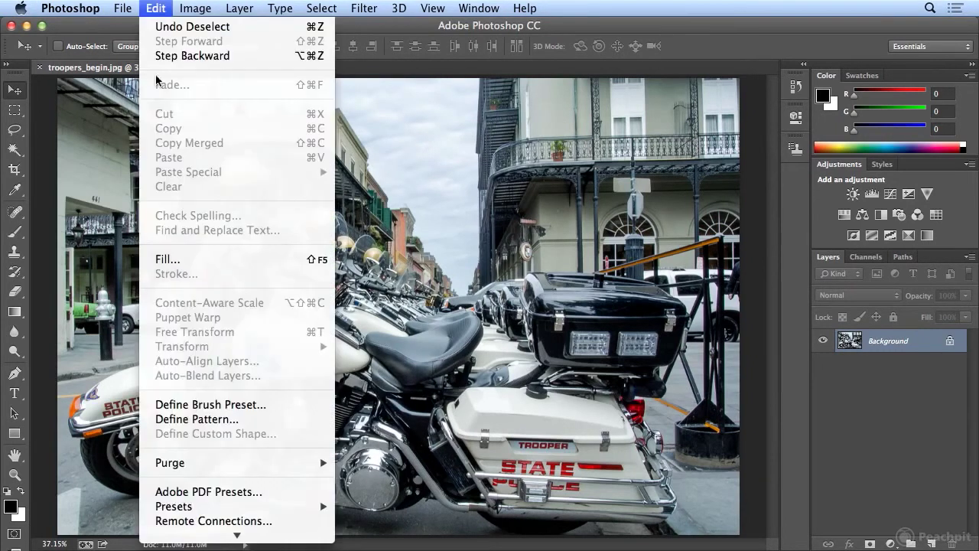
{"action": "left_click", "coordinate": [201, 509]}
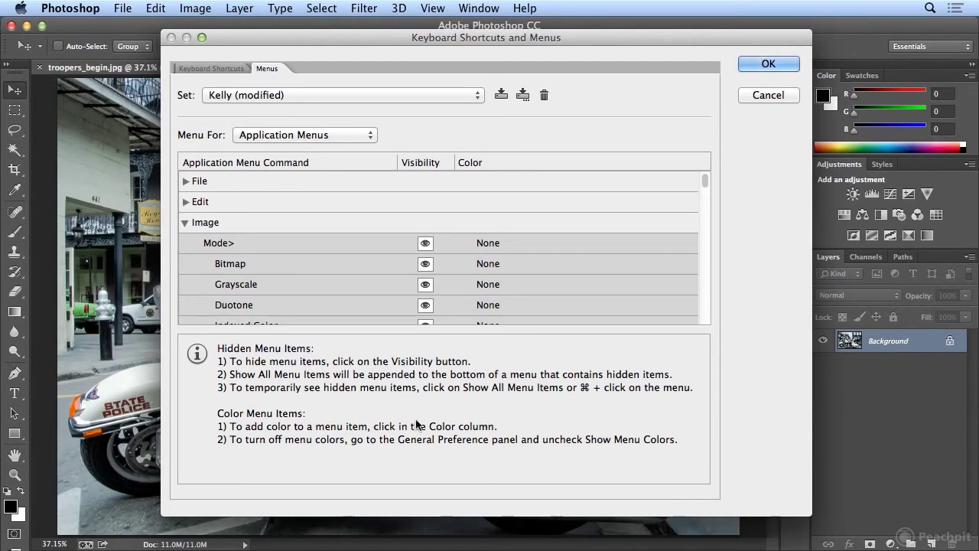
{"action": "left_click", "coordinate": [185, 222]}
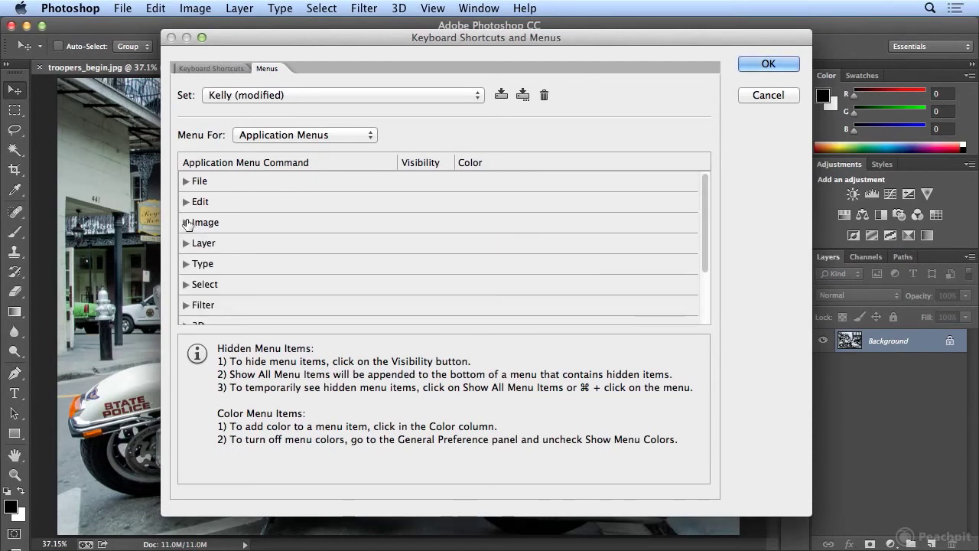
{"action": "left_click", "coordinate": [185, 304]}
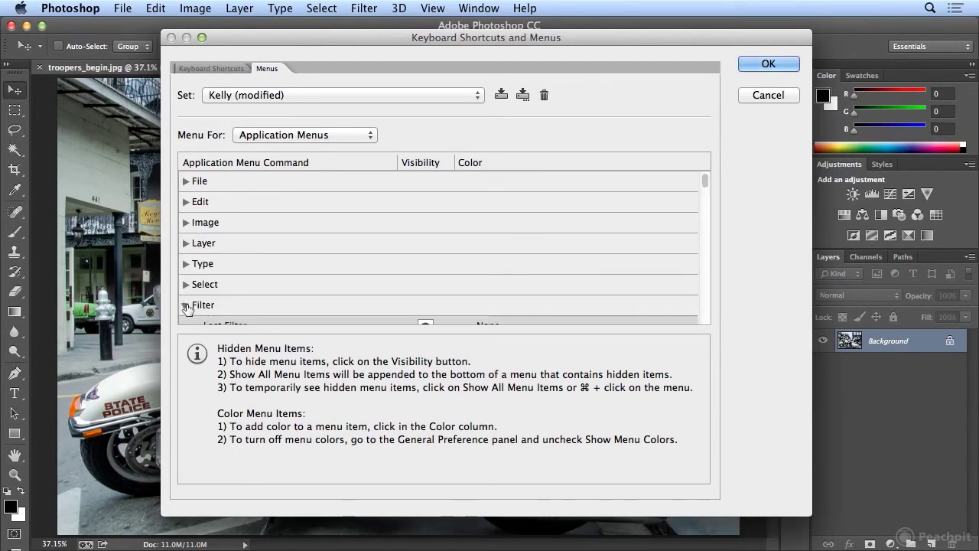
{"action": "left_click_drag", "start_coordinate": [704, 179], "coordinate": [712, 277]}
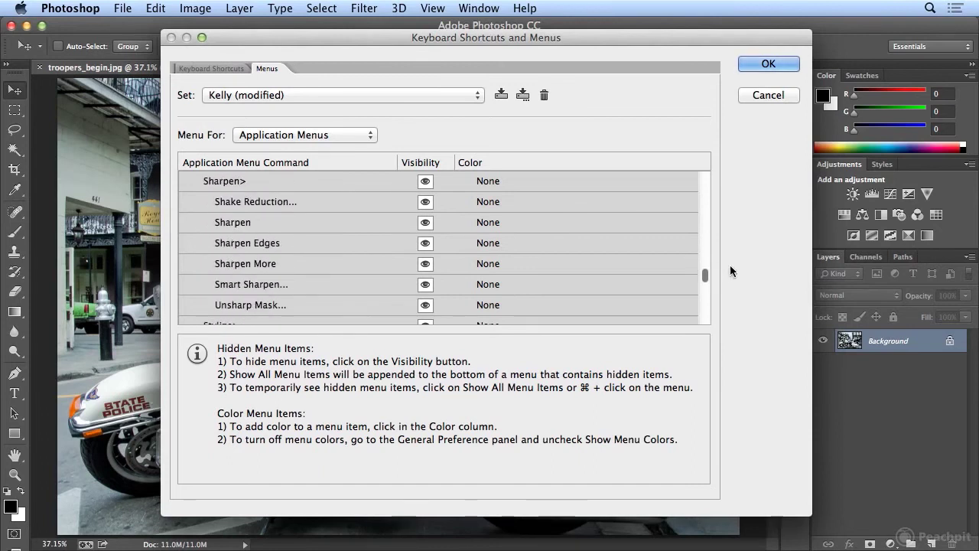
{"action": "left_click", "coordinate": [425, 222]}
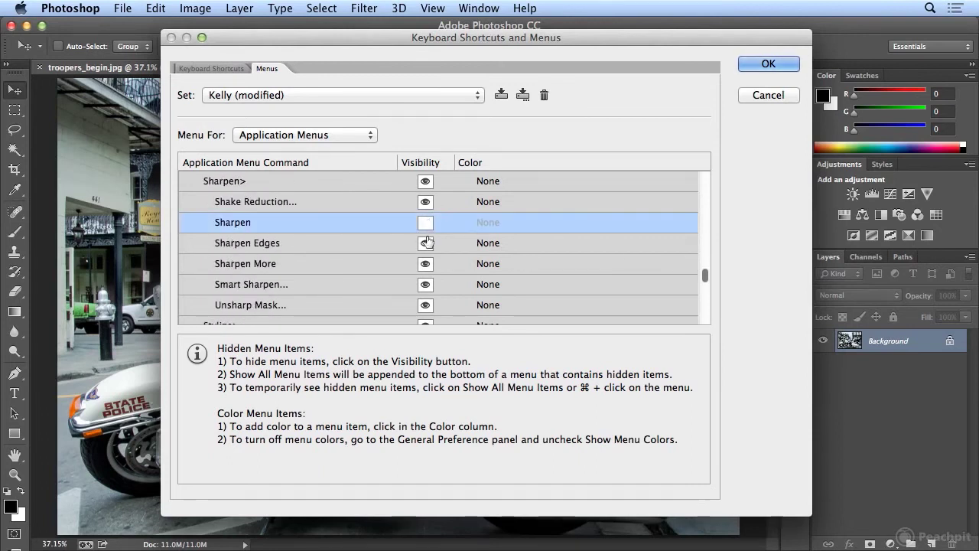
{"action": "left_click", "coordinate": [425, 243]}
{"action": "left_click", "coordinate": [425, 264]}
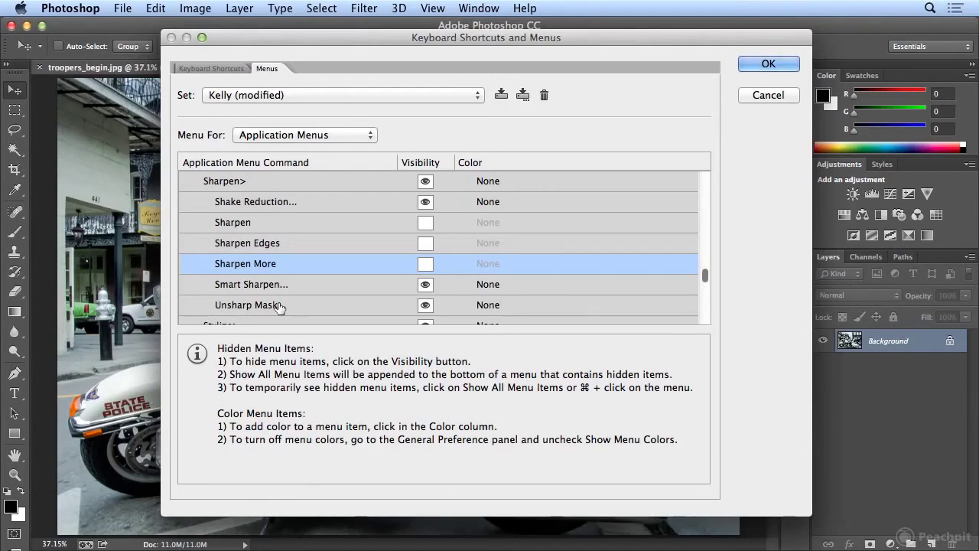
{"action": "left_click", "coordinate": [752, 65]}
Check which commands the Filter menu's Sharpen submenu offers and review the color-coded commands in the File menu.
{"action": "left_click", "coordinate": [364, 8]}
{"action": "mouse_move", "coordinate": [435, 286]}
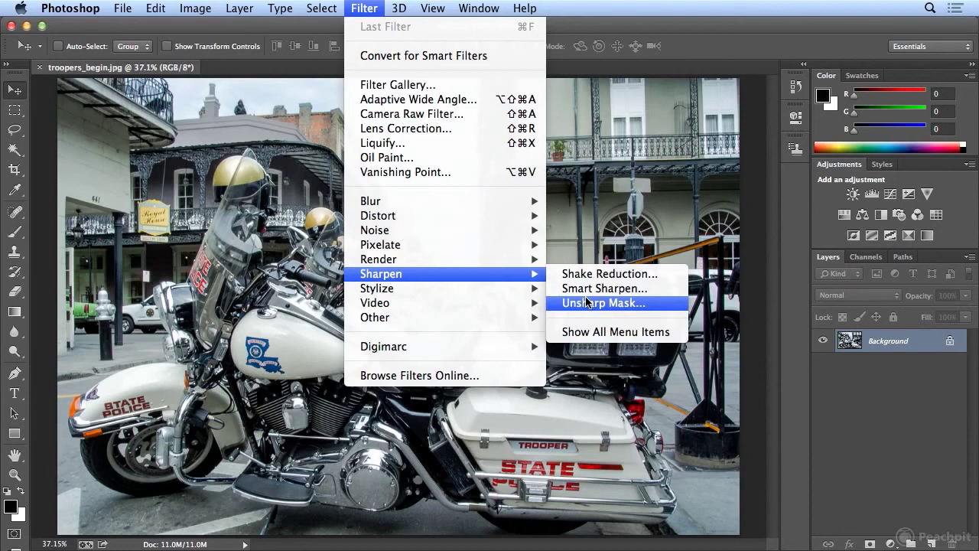
{"action": "left_click", "coordinate": [372, 8]}
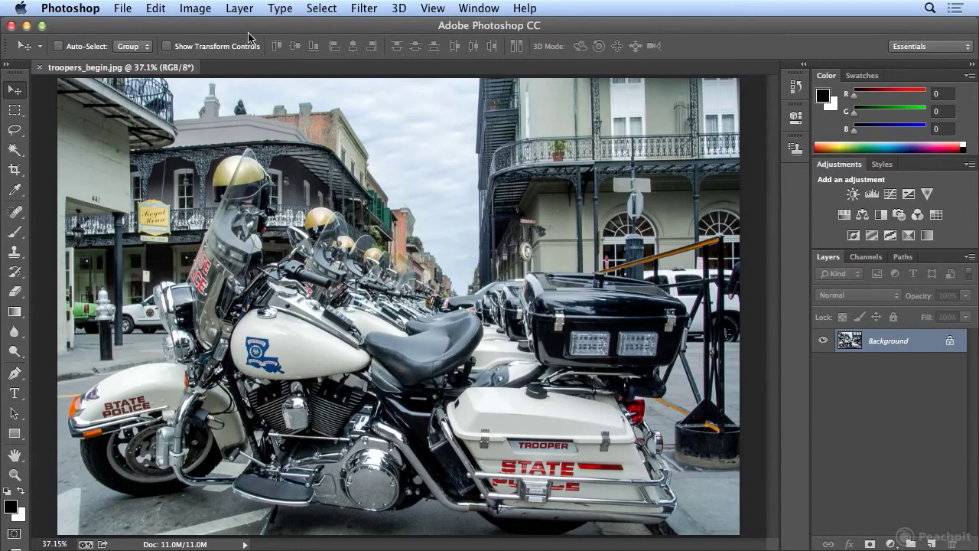
{"action": "left_click", "coordinate": [122, 8]}
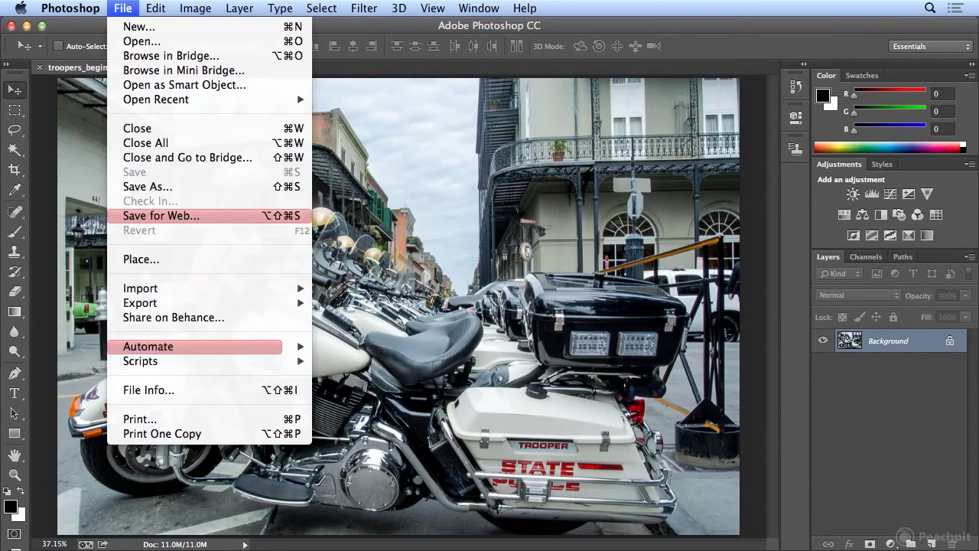
{"action": "left_click", "coordinate": [120, 7]}
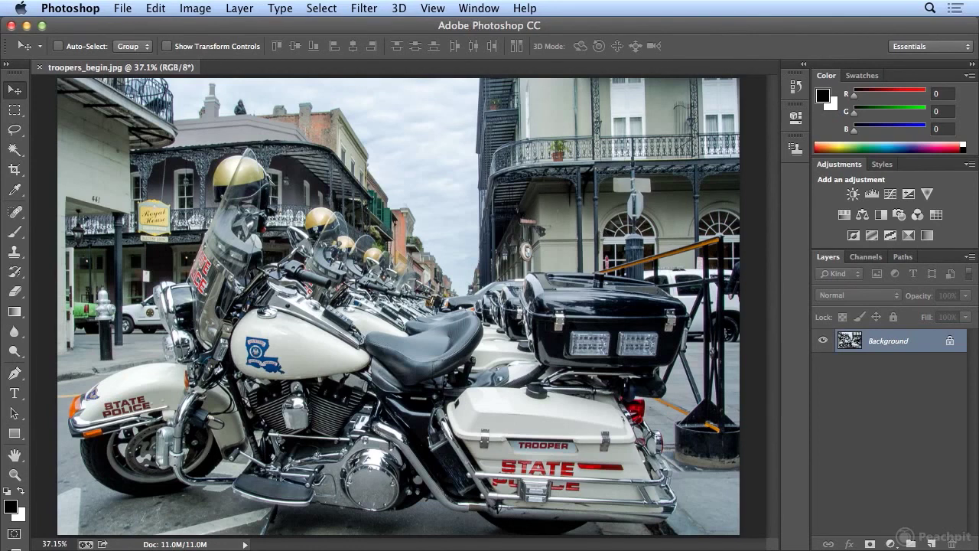
Reopen the menu customization settings.
{"action": "left_click", "coordinate": [156, 8]}
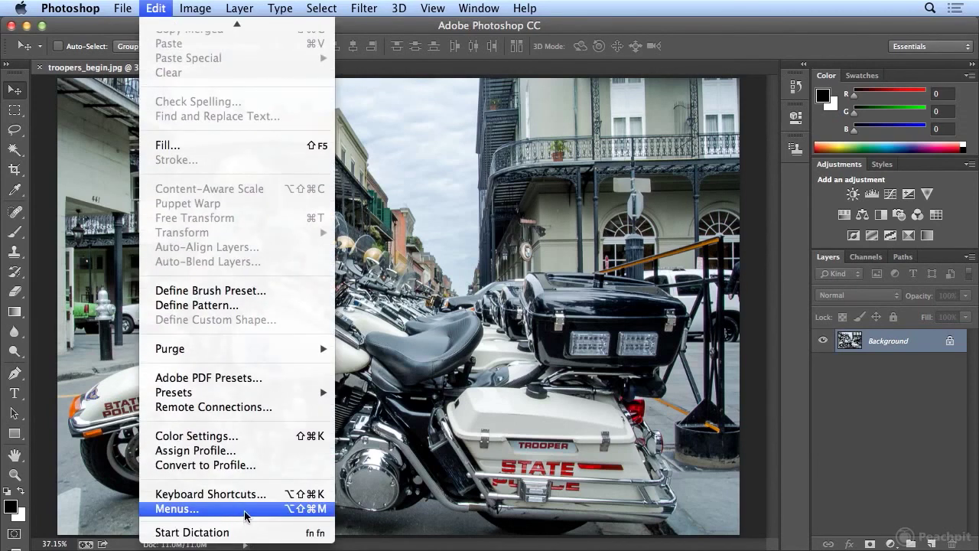